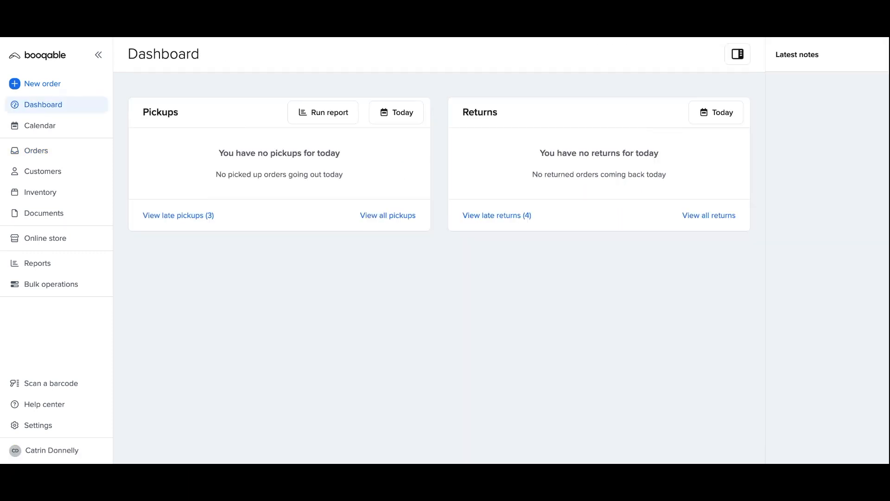
- Connect Stripe in the backoffice payment provider settings and save Credit card as an accepted payment method
{"action": "left_click", "coordinate": [60, 426]}
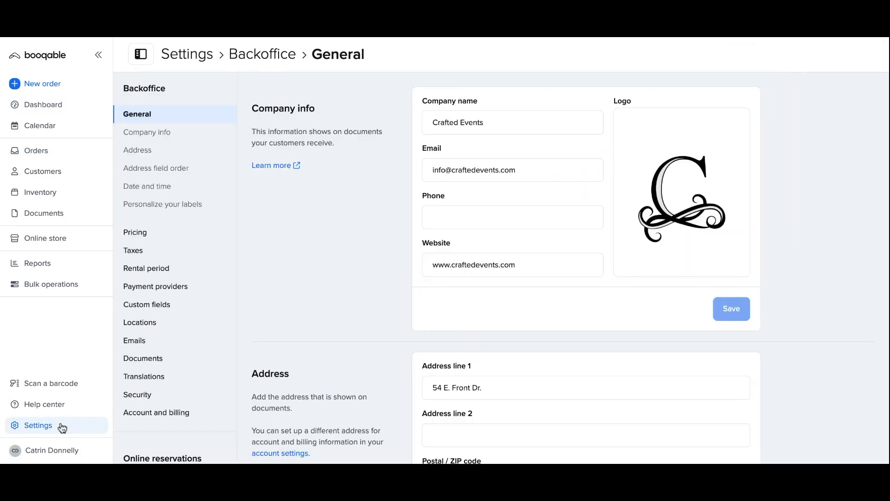
{"action": "left_click", "coordinate": [157, 287]}
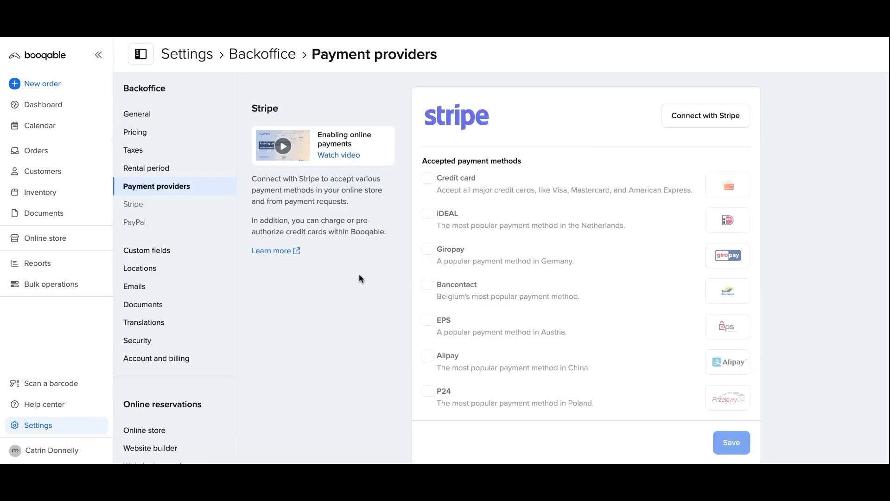
{"action": "left_click", "coordinate": [707, 125]}
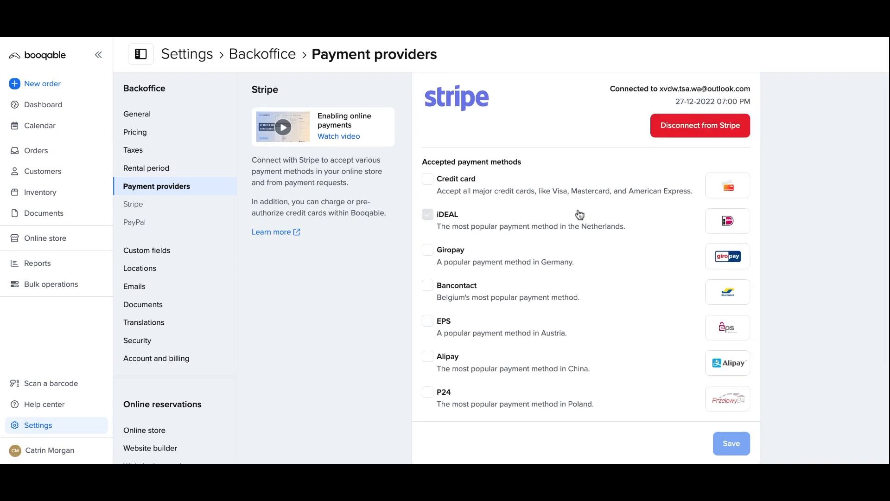
{"action": "left_click", "coordinate": [549, 195]}
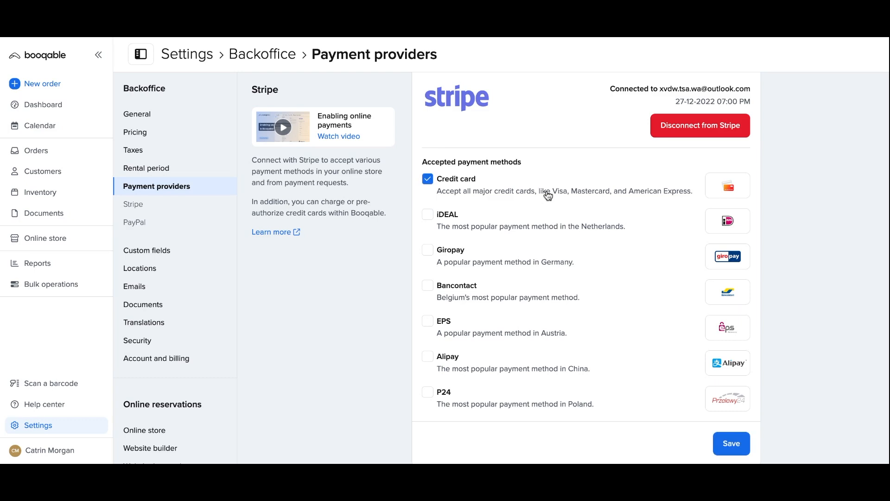
{"action": "left_click", "coordinate": [726, 448]}
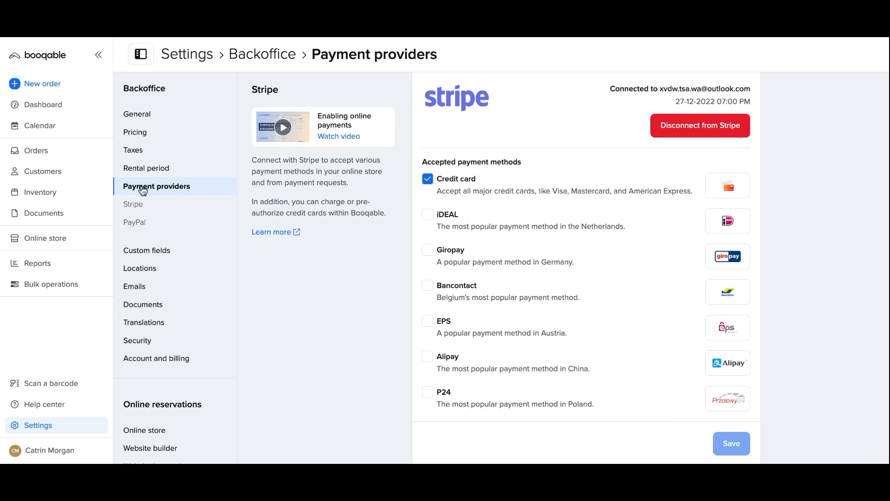
- Start a new order and authorize USD 1.00 on the customer's saved credit card
{"action": "left_click", "coordinate": [85, 157]}
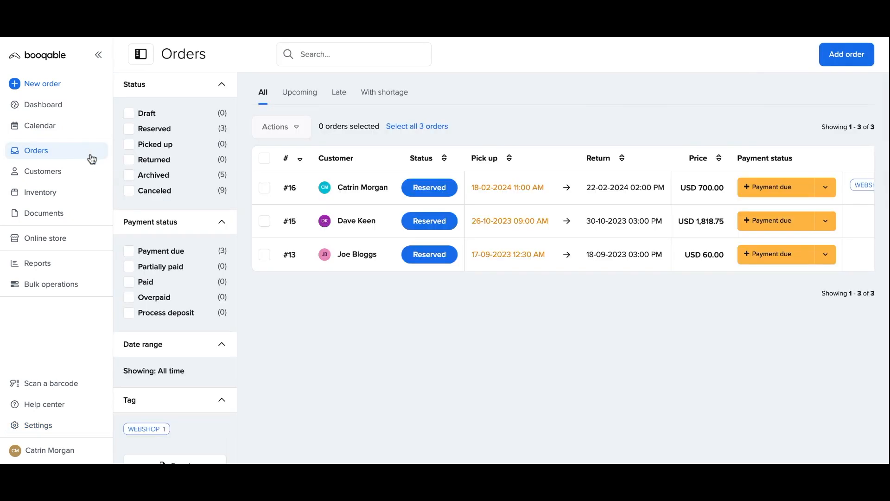
{"action": "left_click", "coordinate": [844, 55]}
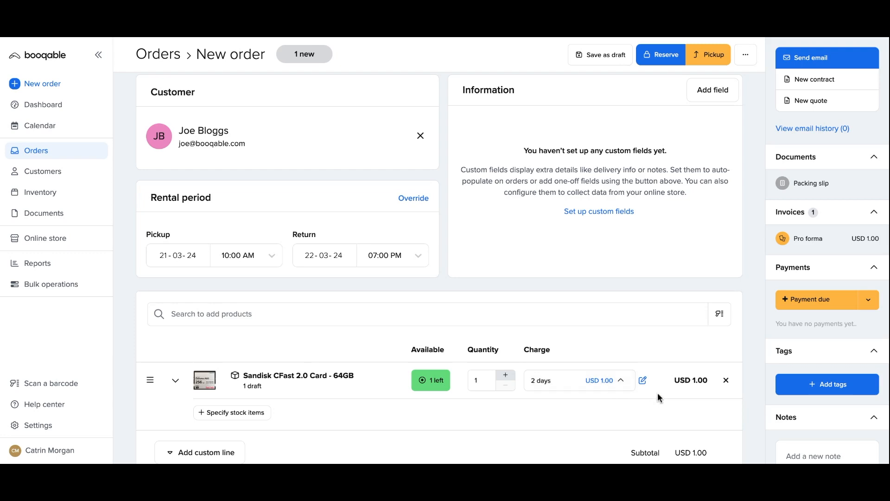
{"action": "left_click", "coordinate": [801, 305]}
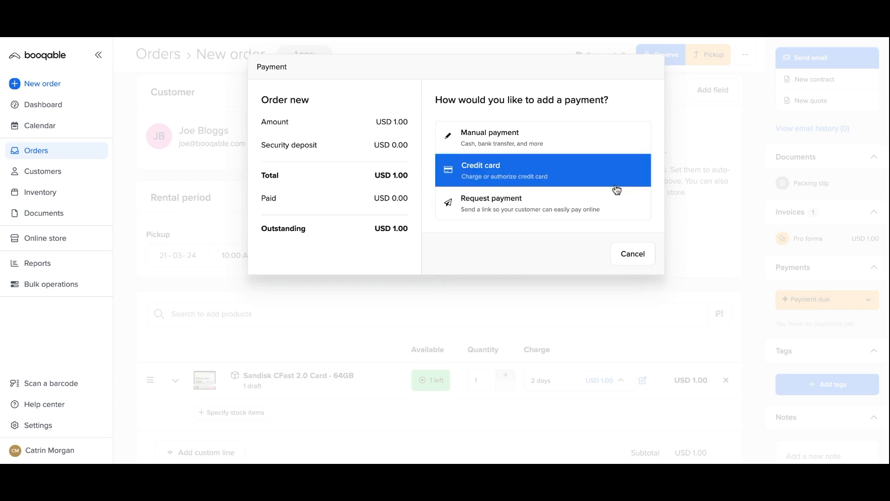
{"action": "left_click", "coordinate": [616, 185]}
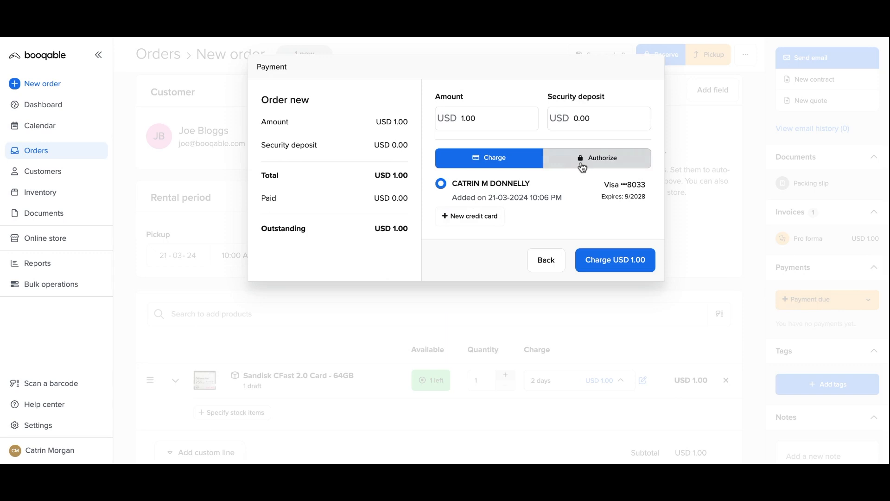
{"action": "left_click", "coordinate": [583, 167]}
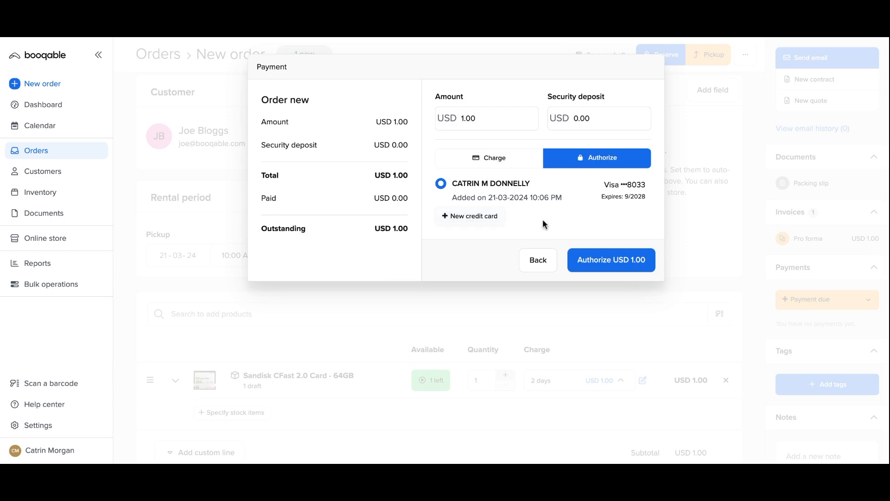
{"action": "left_click", "coordinate": [609, 267]}
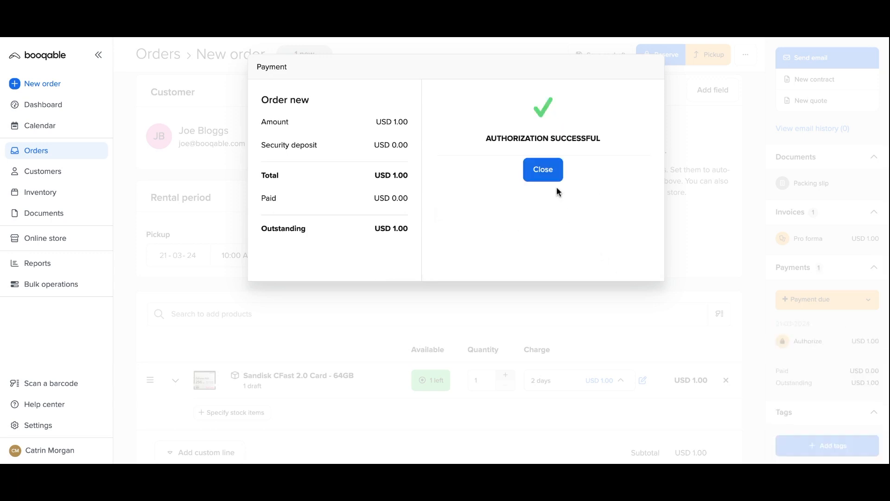
{"action": "left_click", "coordinate": [546, 173]}
- Charge USD 1.00 from the new order's open credit card authorization
{"action": "scroll", "coordinate": [658, 354], "scroll_direction": "down", "scroll_amount": 1}
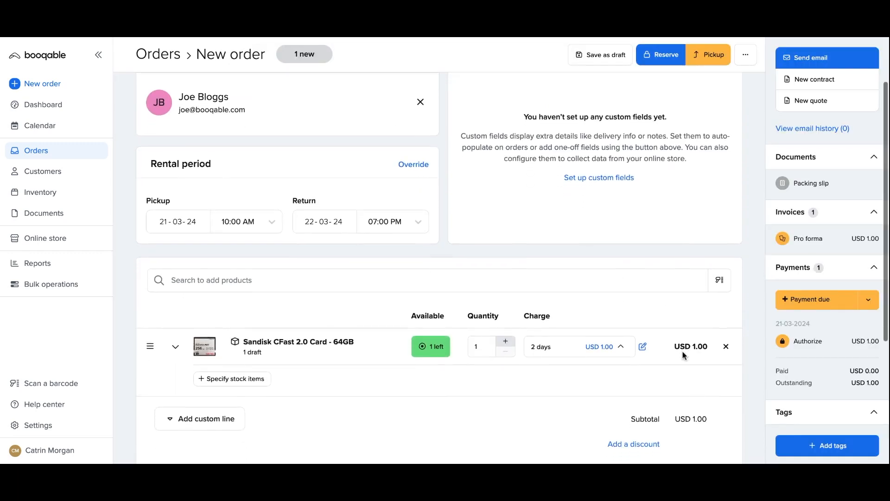
{"action": "scroll", "coordinate": [683, 355], "scroll_direction": "up", "scroll_amount": 1}
{"action": "left_click", "coordinate": [783, 343]}
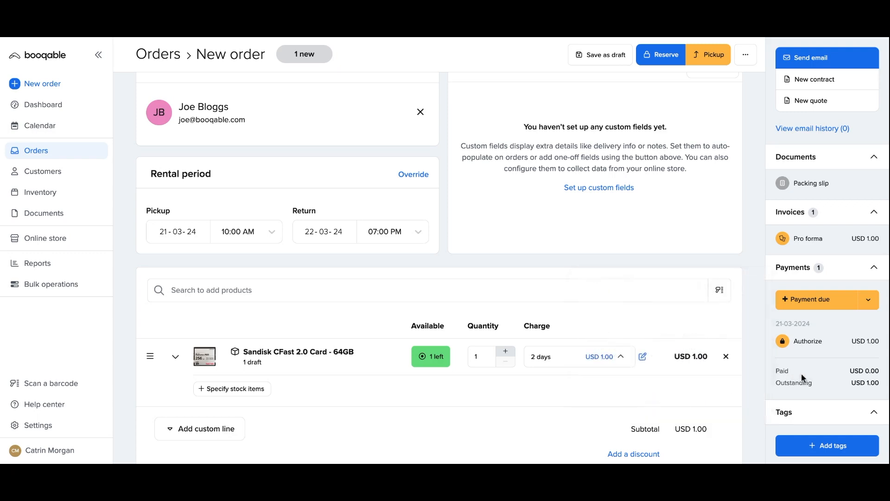
{"action": "scroll", "coordinate": [801, 373], "scroll_direction": "down", "scroll_amount": 1}
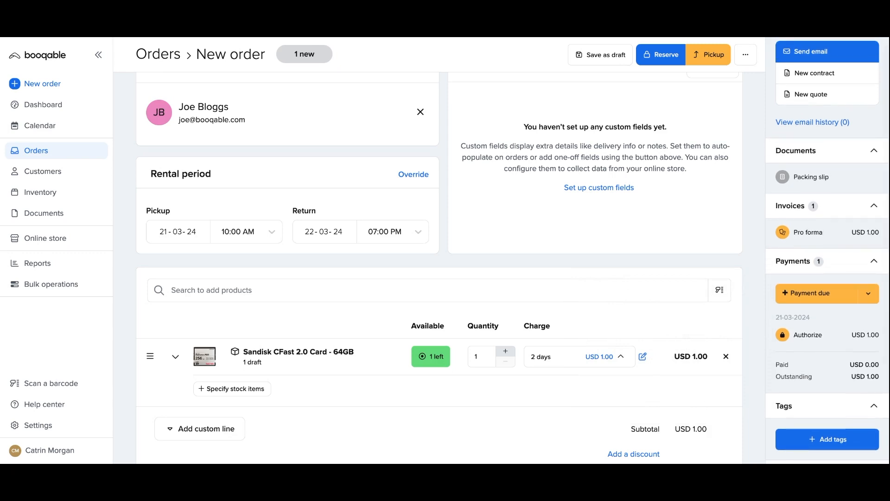
{"action": "mouse_move", "coordinate": [788, 336]}
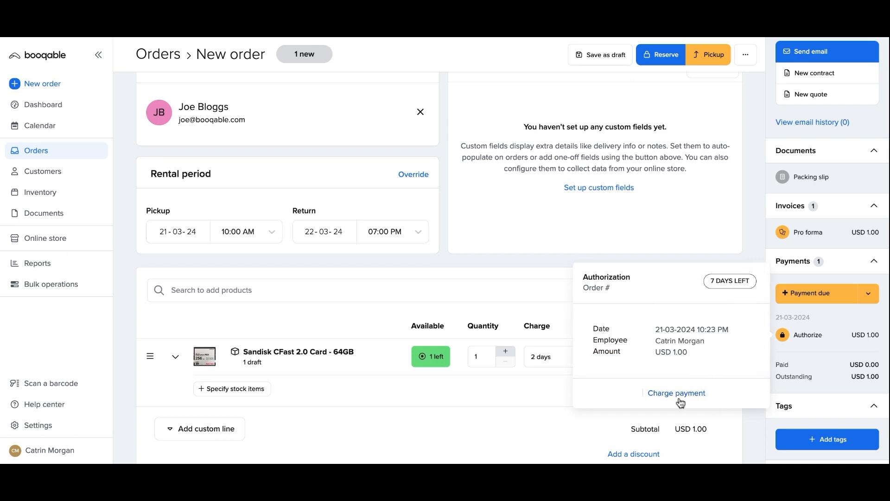
{"action": "left_click", "coordinate": [677, 393]}
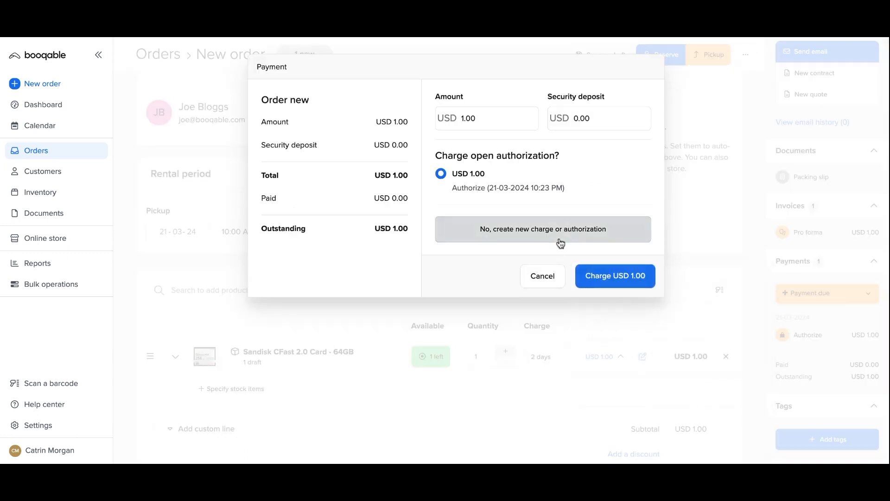
{"action": "left_click", "coordinate": [593, 284]}
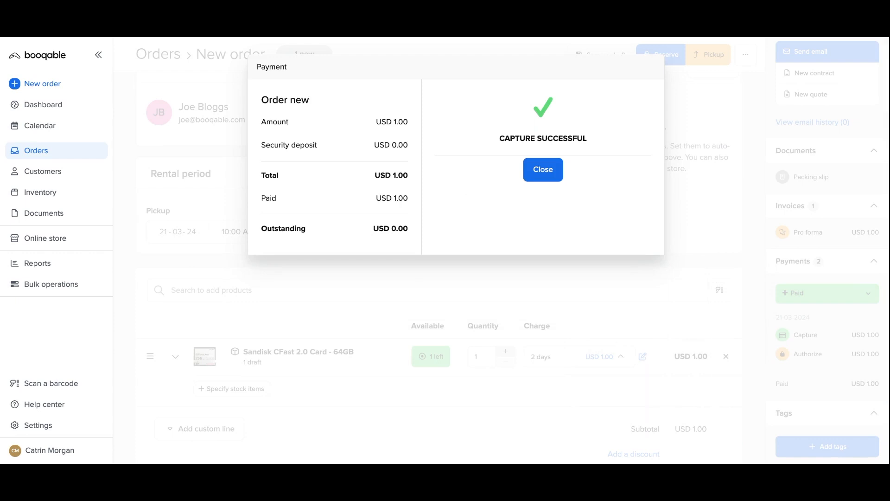
{"action": "left_click", "coordinate": [550, 169]}
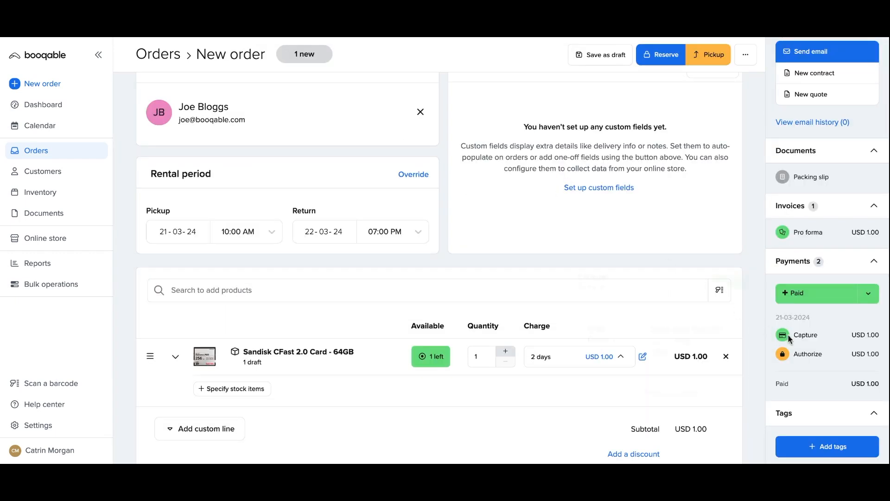
- Inspect the details of the order's capture and authorization payment entries
{"action": "mouse_move", "coordinate": [787, 340]}
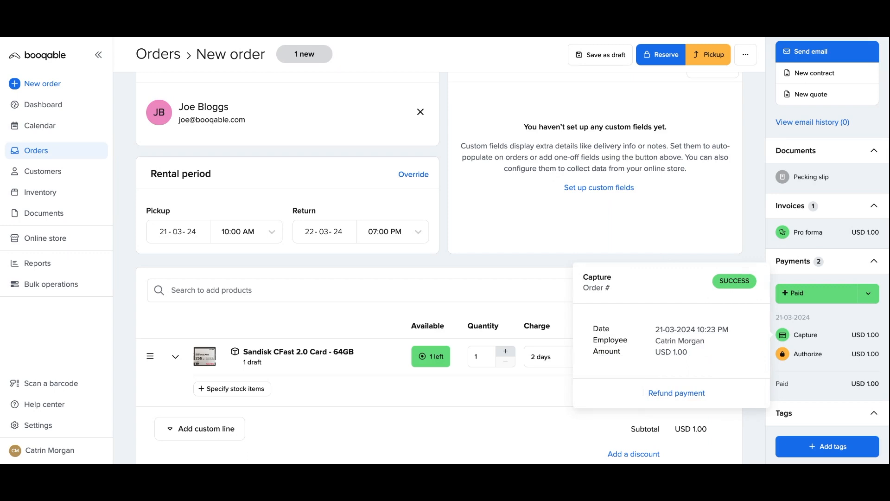
{"action": "mouse_move", "coordinate": [785, 360]}
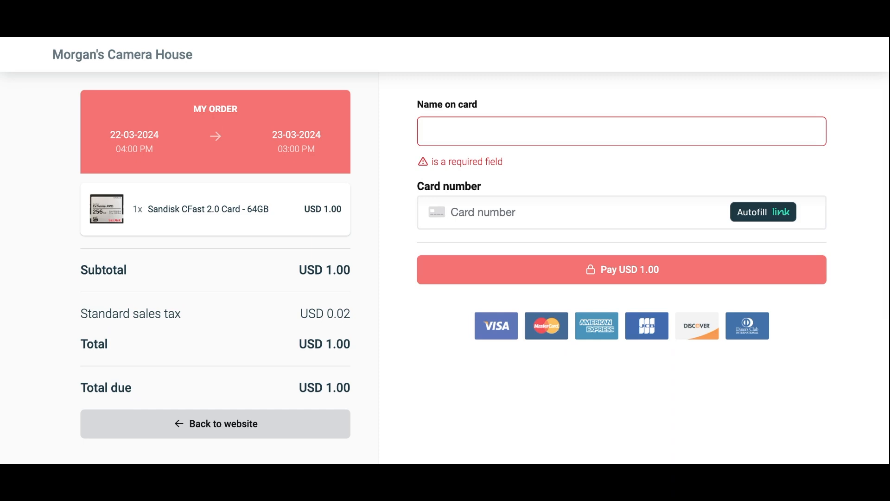
- Open the name on card for entry on the online store's checkout page for the Sandisk CFast 2.0 Card
{"action": "left_click", "coordinate": [442, 142]}
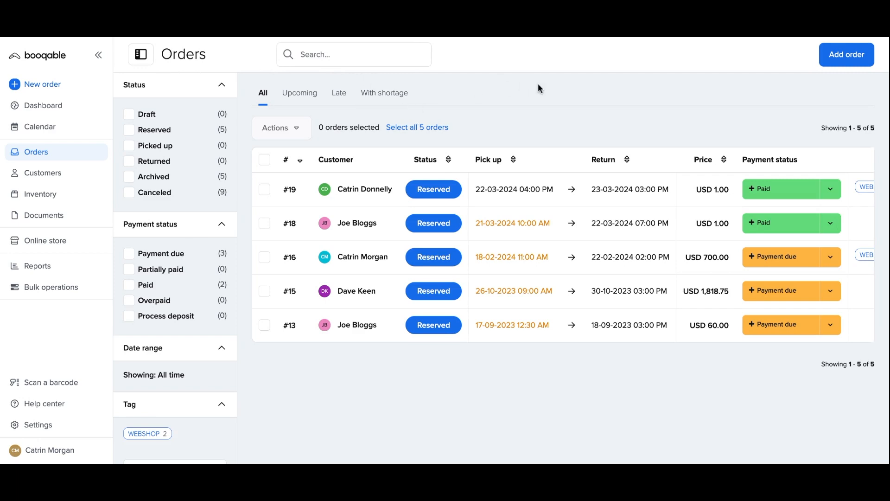
- Open the newest paid webshop order and examine the details of its charge
{"action": "scroll", "coordinate": [552, 203], "scroll_direction": "right", "scroll_amount": 2}
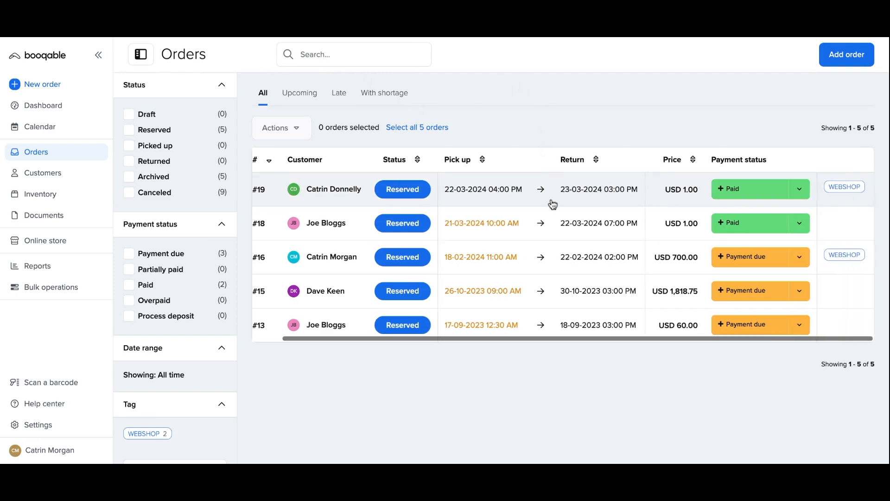
{"action": "scroll", "coordinate": [552, 204], "scroll_direction": "left", "scroll_amount": 2}
{"action": "left_click", "coordinate": [552, 203]}
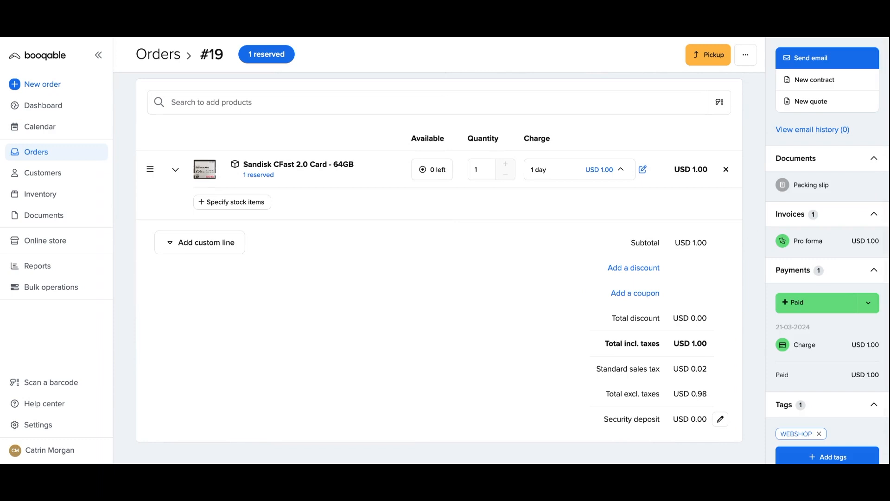
{"action": "scroll", "coordinate": [439, 268], "scroll_direction": "down", "scroll_amount": 1}
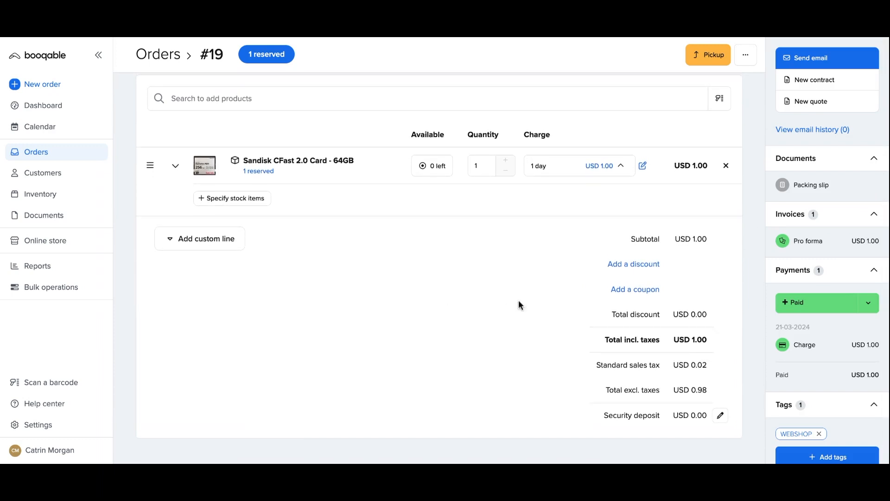
{"action": "mouse_move", "coordinate": [781, 347]}
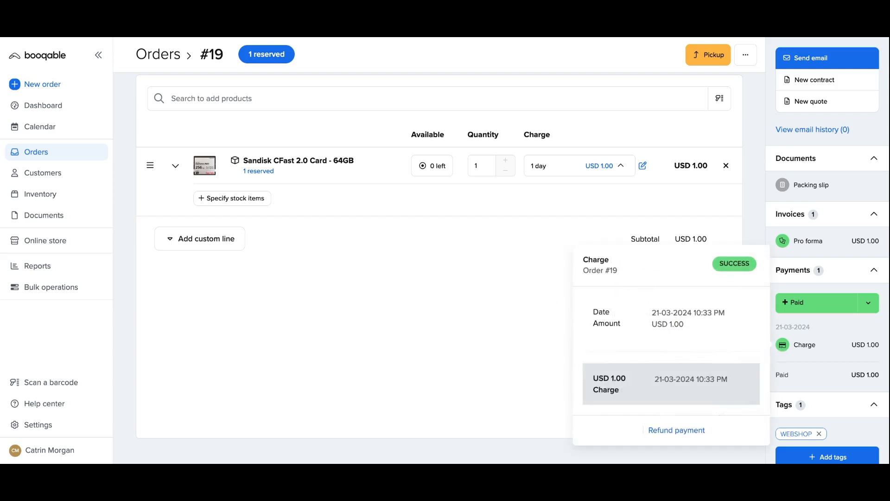
- Authorize an additional USD 10.00 on the saved credit card for the paid webshop order
{"action": "left_click", "coordinate": [819, 304]}
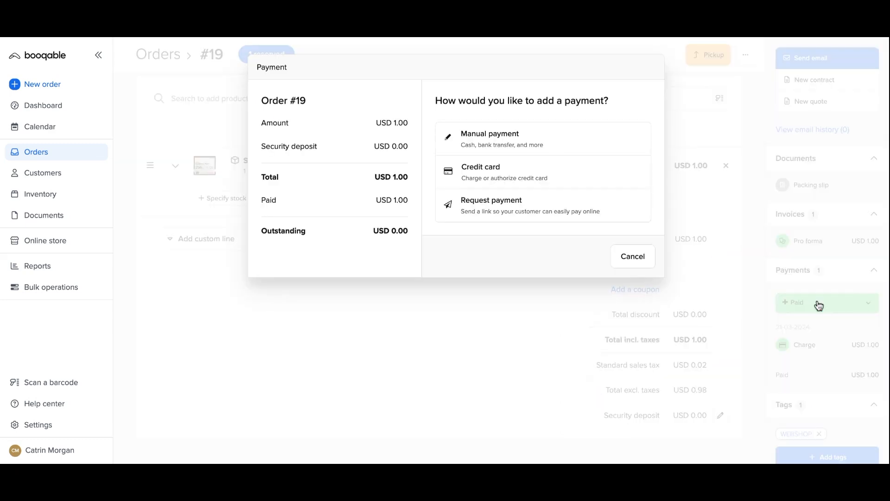
{"action": "left_click", "coordinate": [613, 187]}
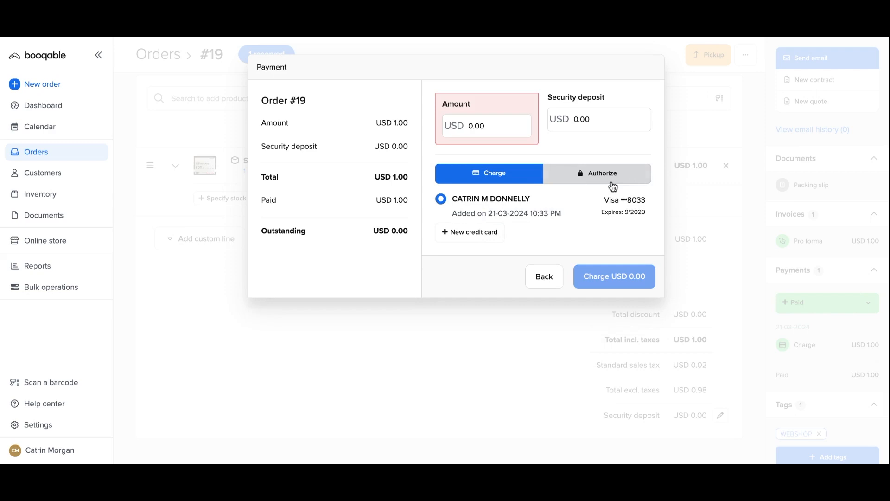
{"action": "left_click", "coordinate": [604, 182]}
{"action": "left_click", "coordinate": [472, 127]}
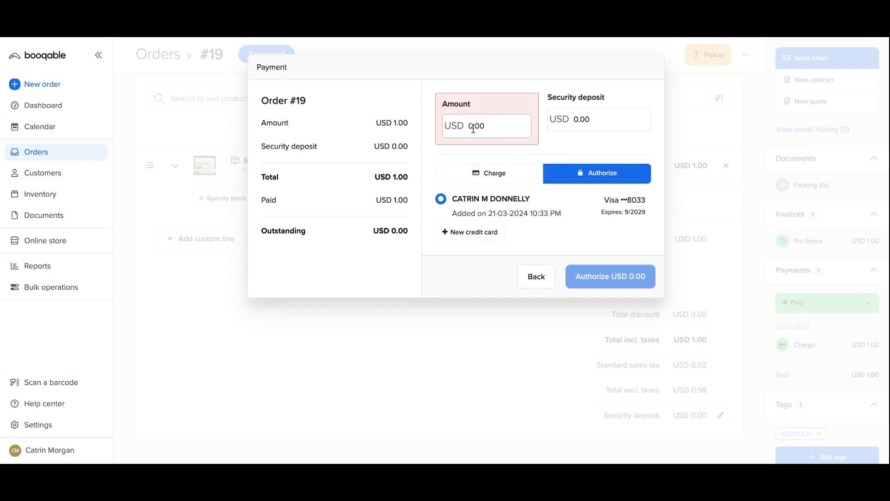
{"action": "key", "text": "BackSpace"}
{"action": "type", "text": "10"}
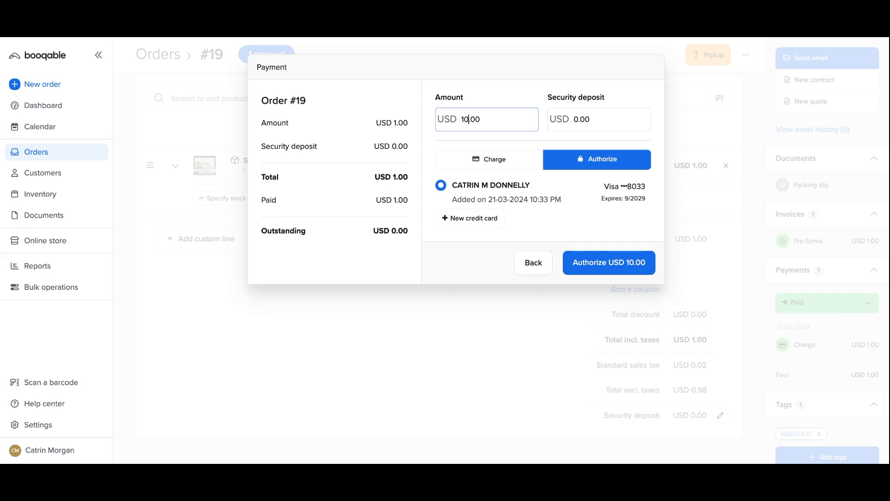
{"action": "left_click", "coordinate": [588, 264]}
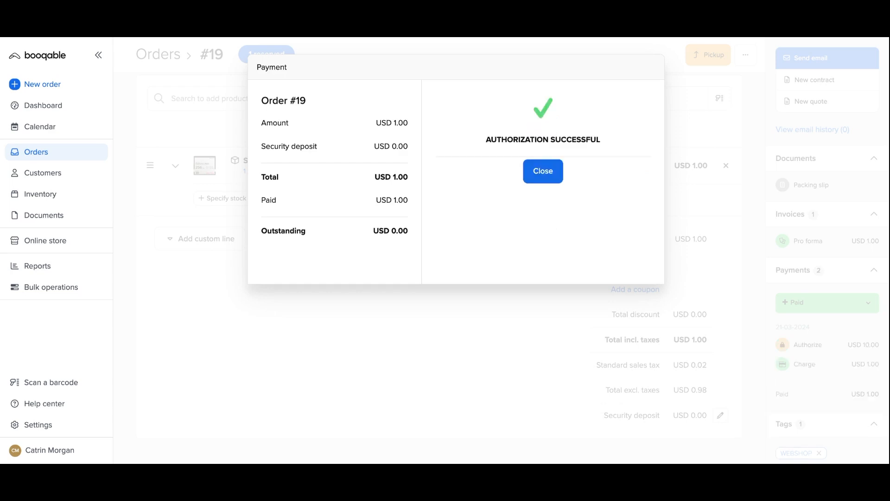
{"action": "left_click", "coordinate": [556, 181]}
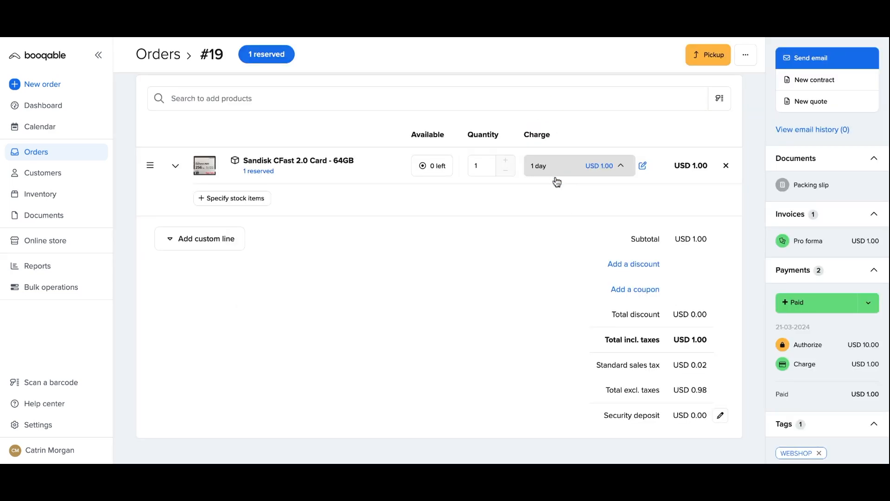